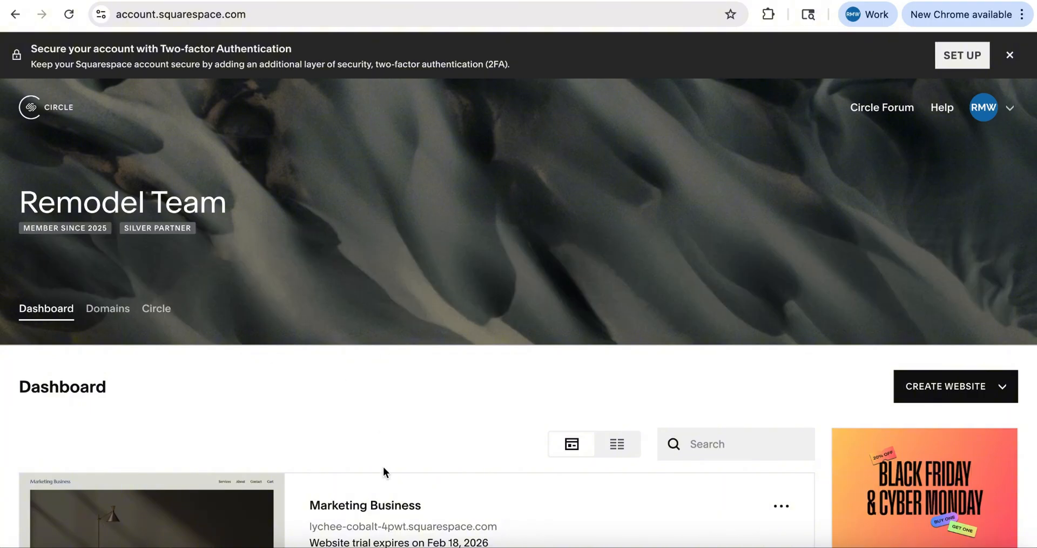
Open the Marketing Business website from the dashboard and open its Settings
scroll(384, 470, "down", 1)
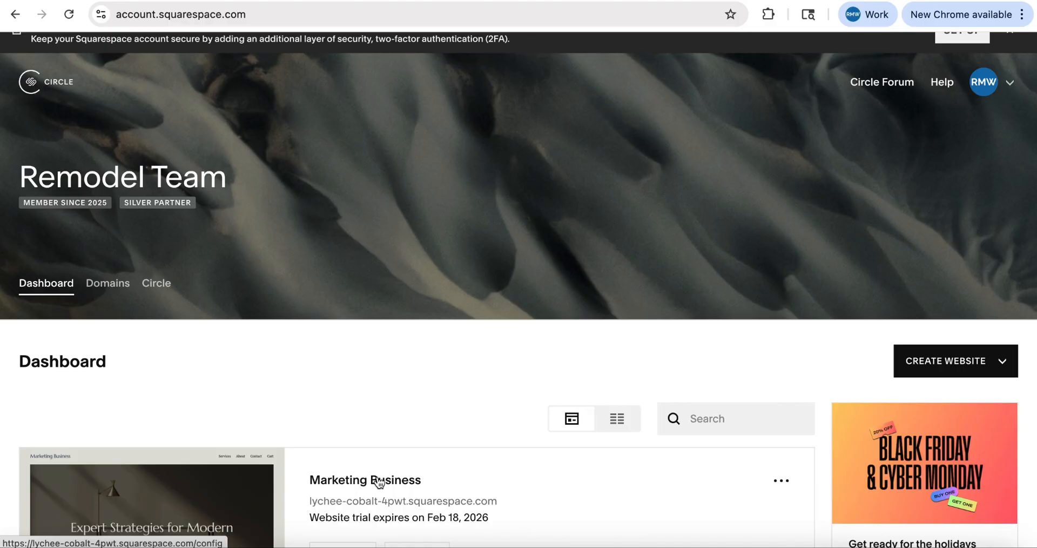
scroll(377, 478, "down", 3)
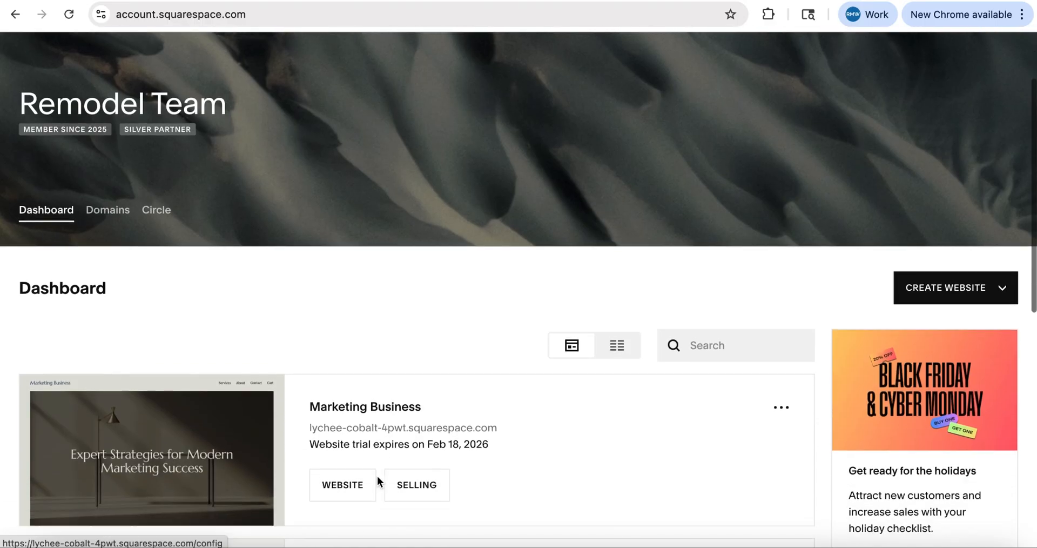
left_click(359, 409)
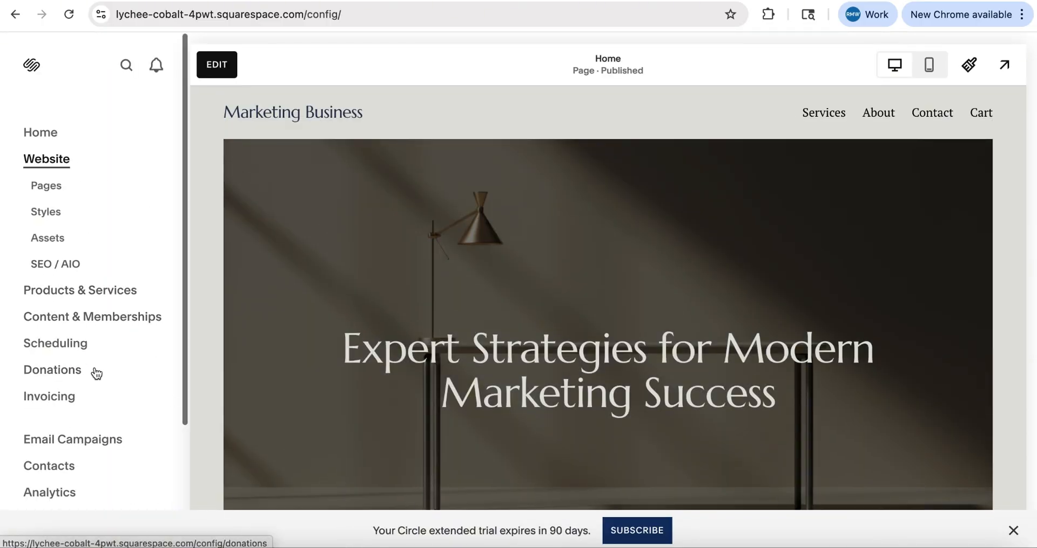
scroll(93, 372, "down", 2)
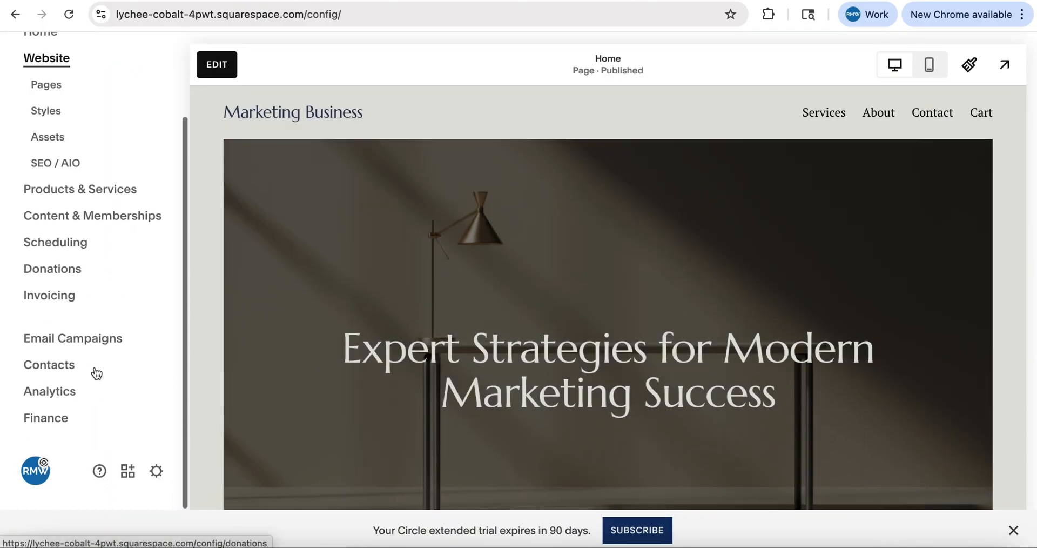
left_click(157, 472)
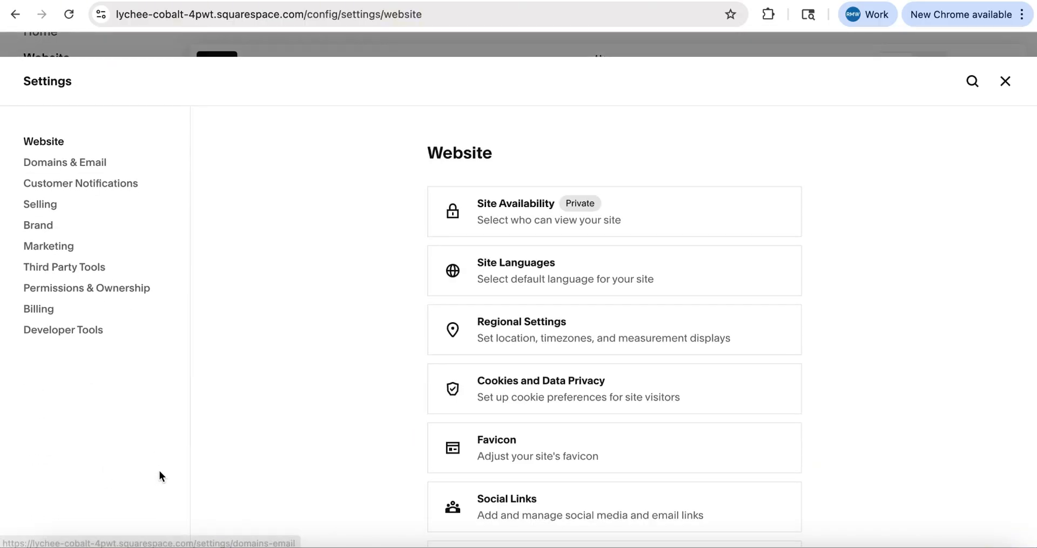
Set the site availability to Password Protected and enter a site password
left_click(95, 171)
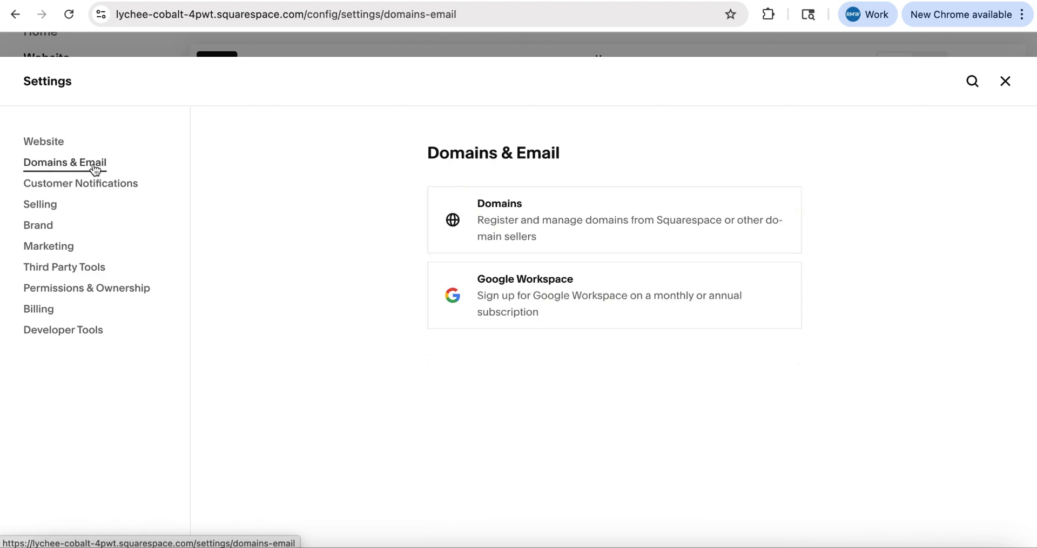
left_click(52, 154)
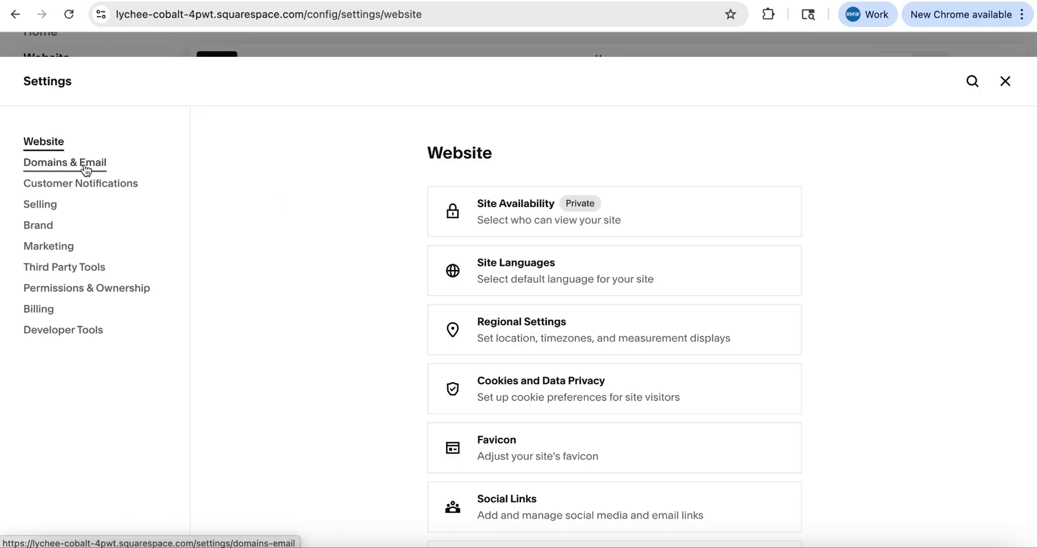
left_click(533, 203)
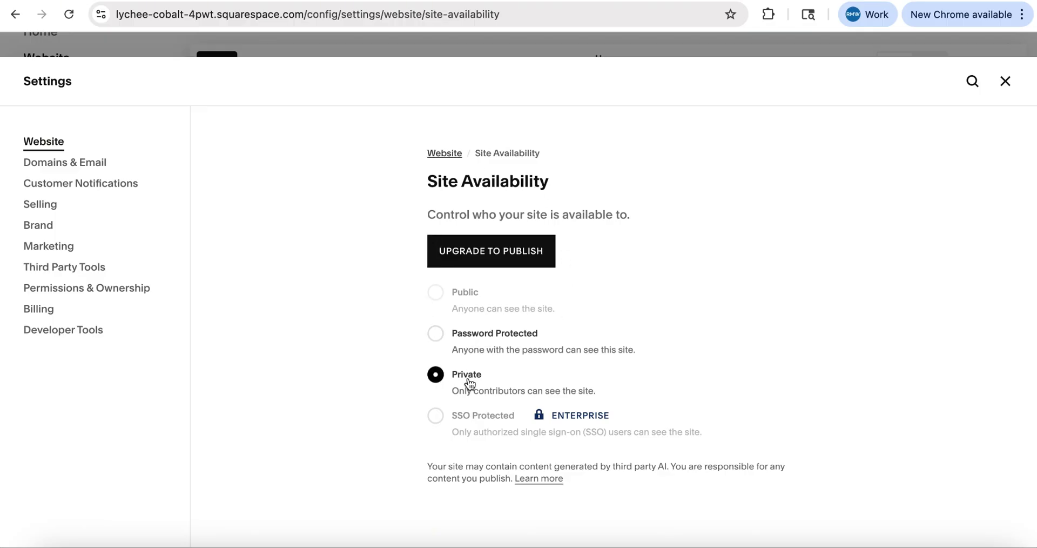
left_click(436, 334)
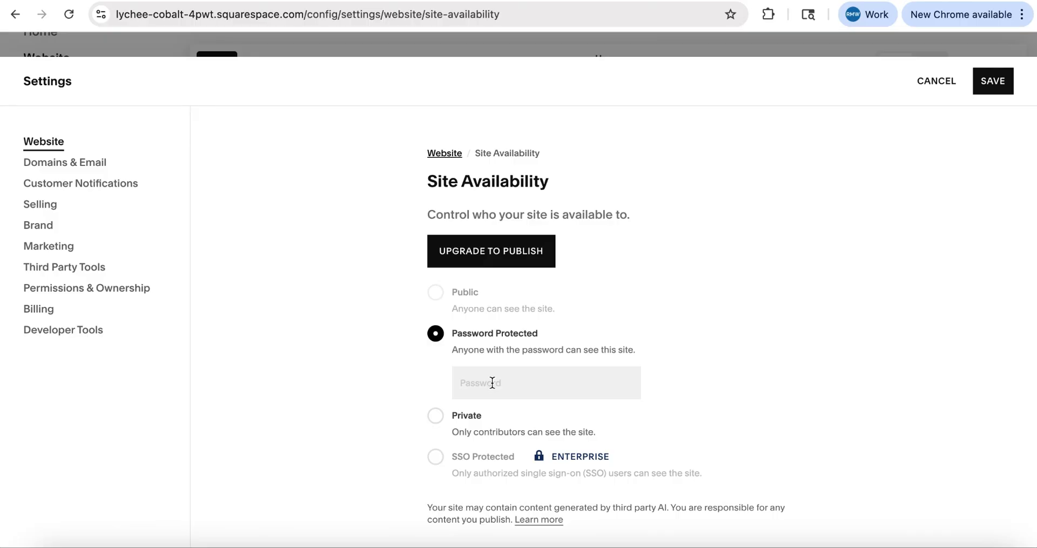
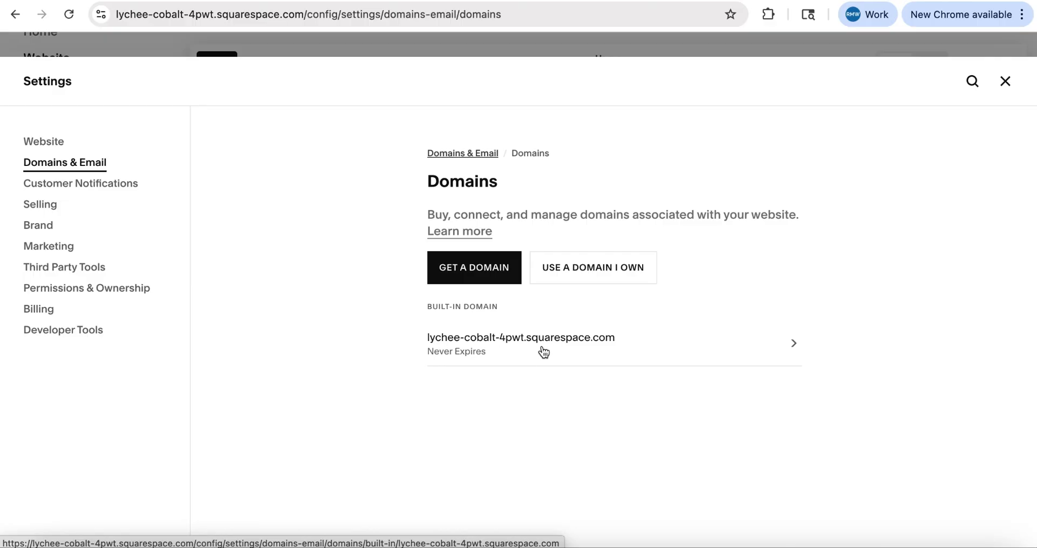
Change the built-in domain's Site ID to greatmarketingforbusinesses and confirm the URL change
left_click(504, 340)
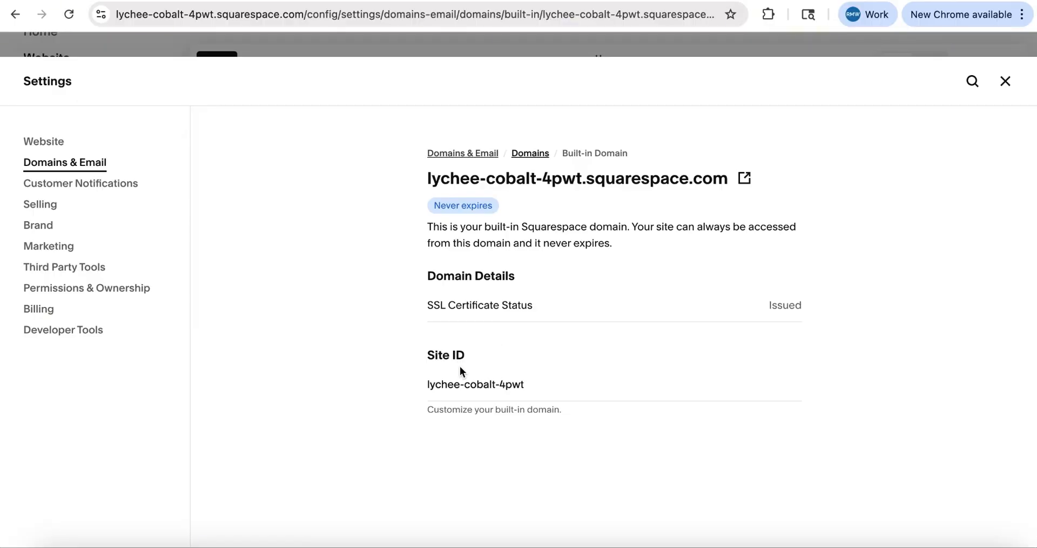
left_click(460, 383)
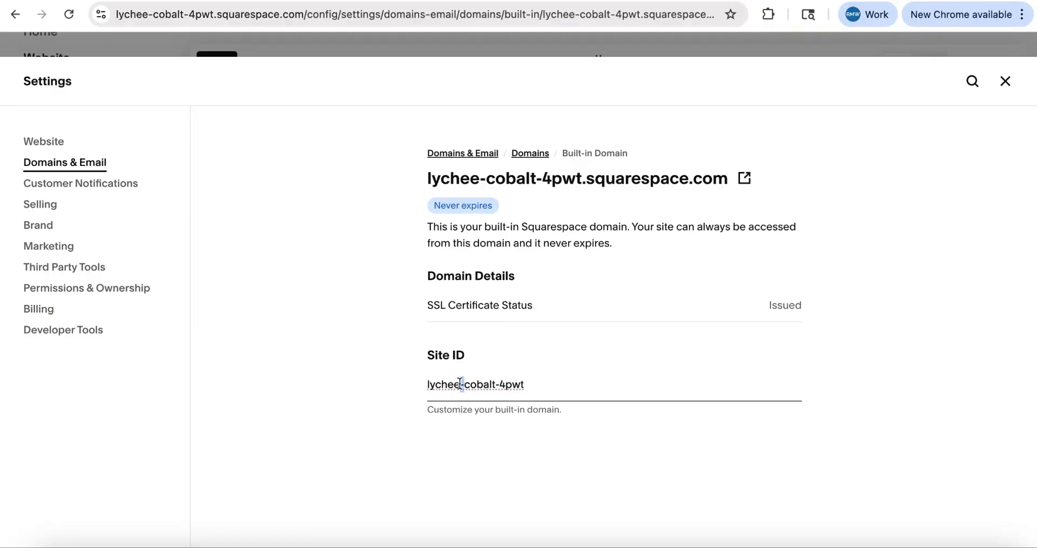
triple_click(459, 383)
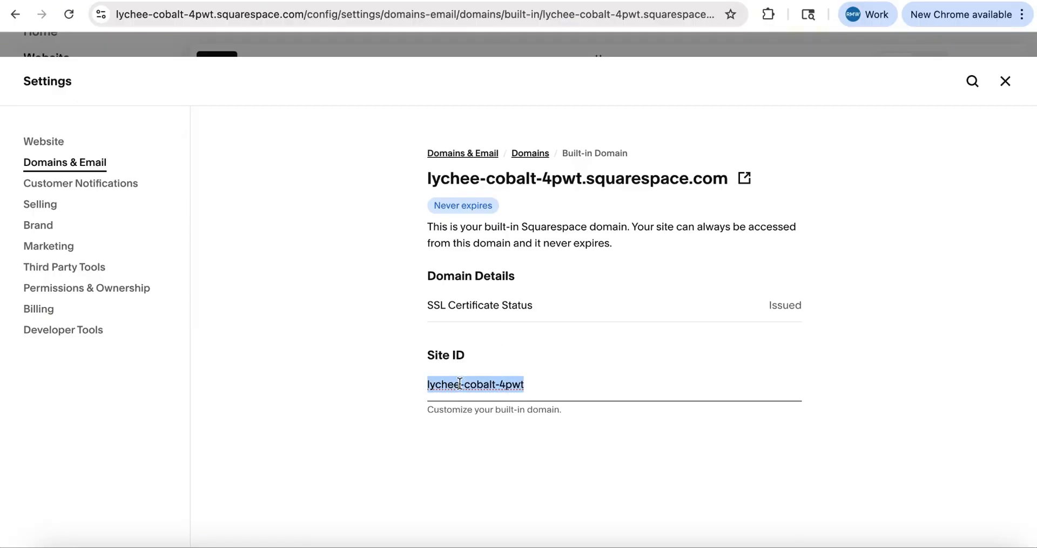
type("greatmarketingforbusinesses")
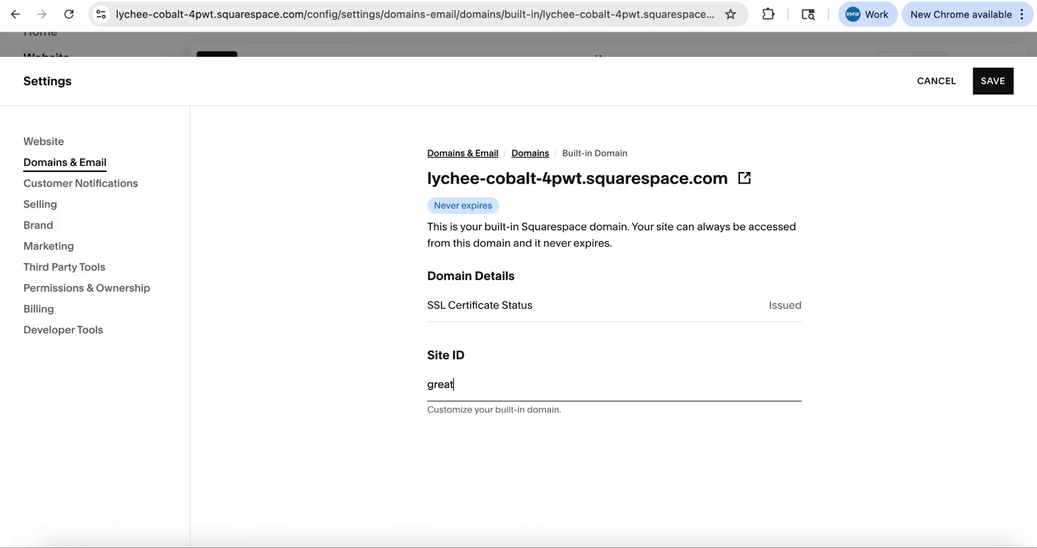
left_click(992, 89)
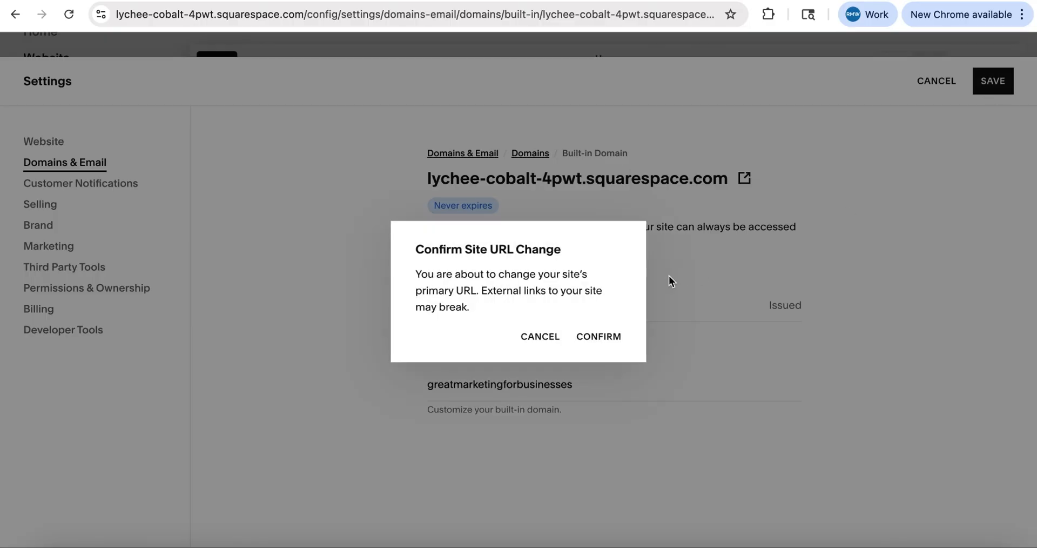
left_click(603, 336)
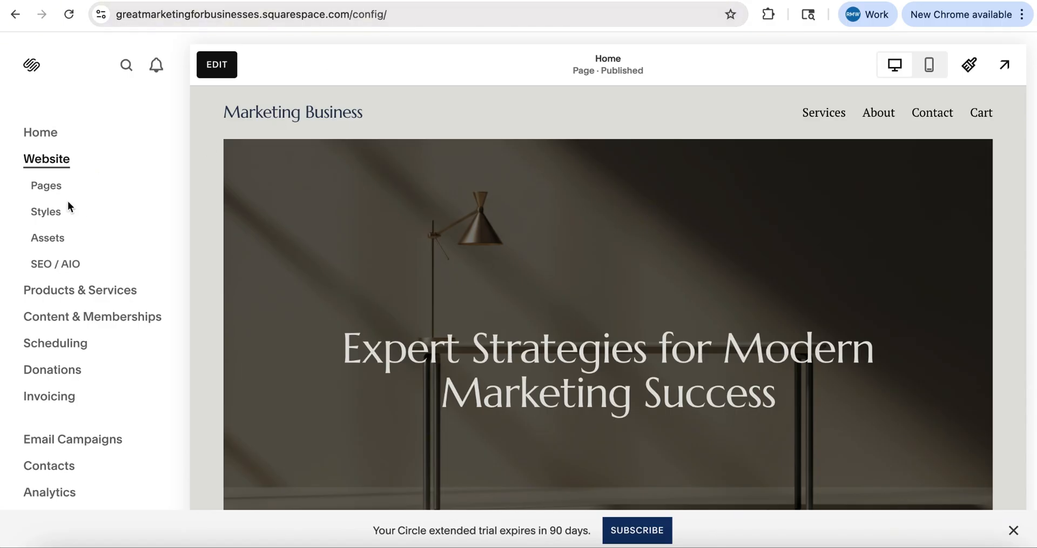
Search for a new domain named greatmarketingforbusinesses and add greatmarketingforbusinesses.com to the cart
scroll(89, 250, "down", 3)
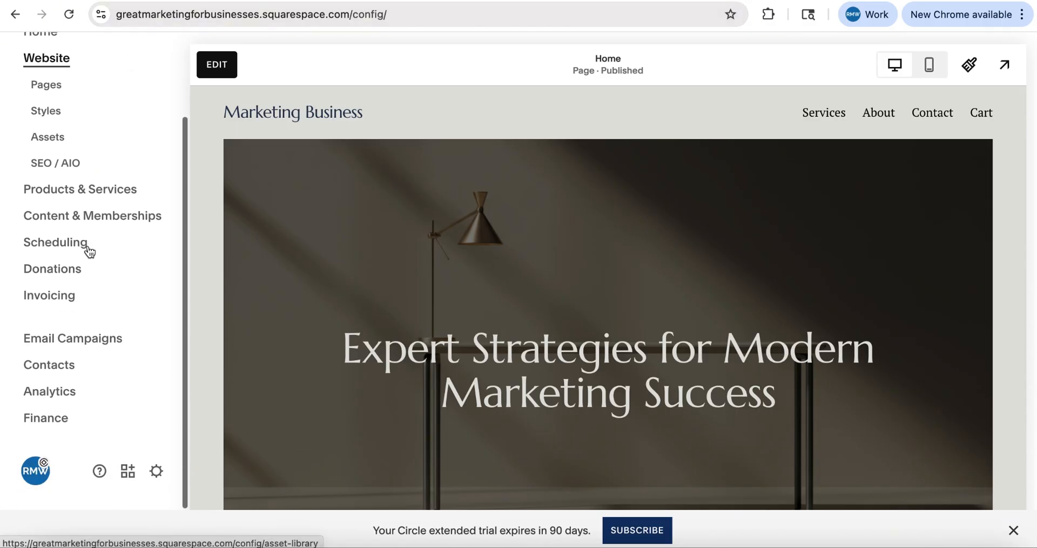
left_click(156, 474)
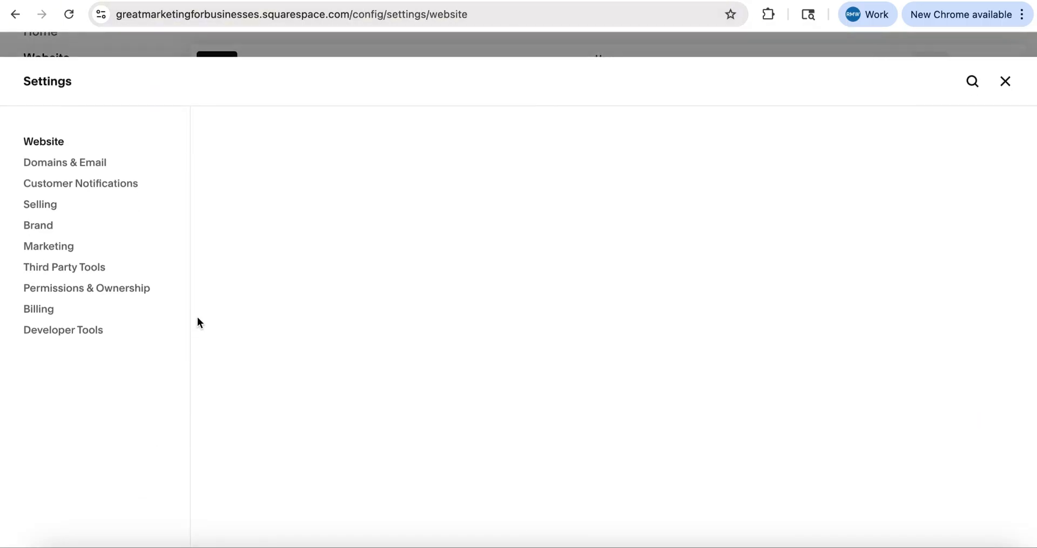
left_click(95, 169)
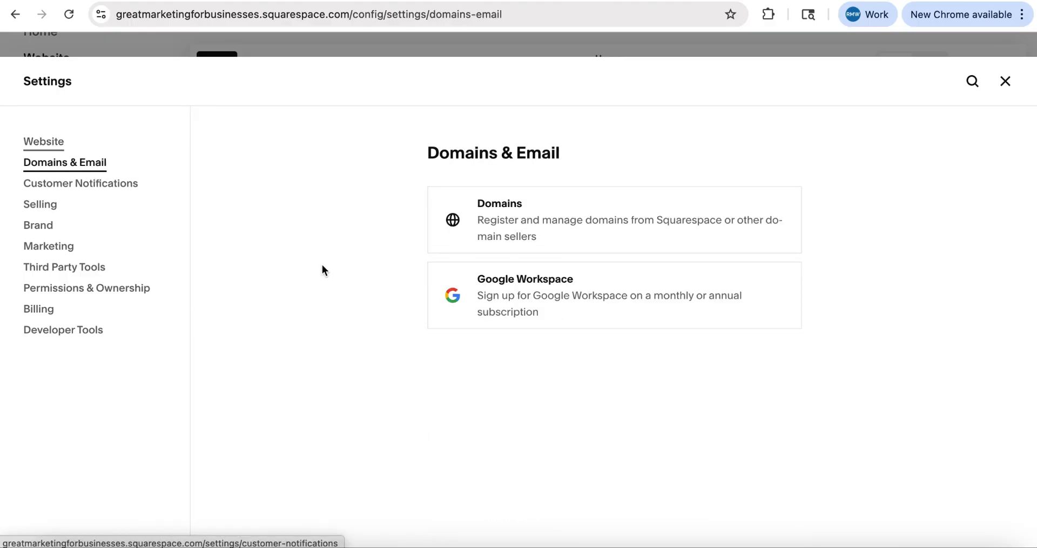
left_click(520, 221)
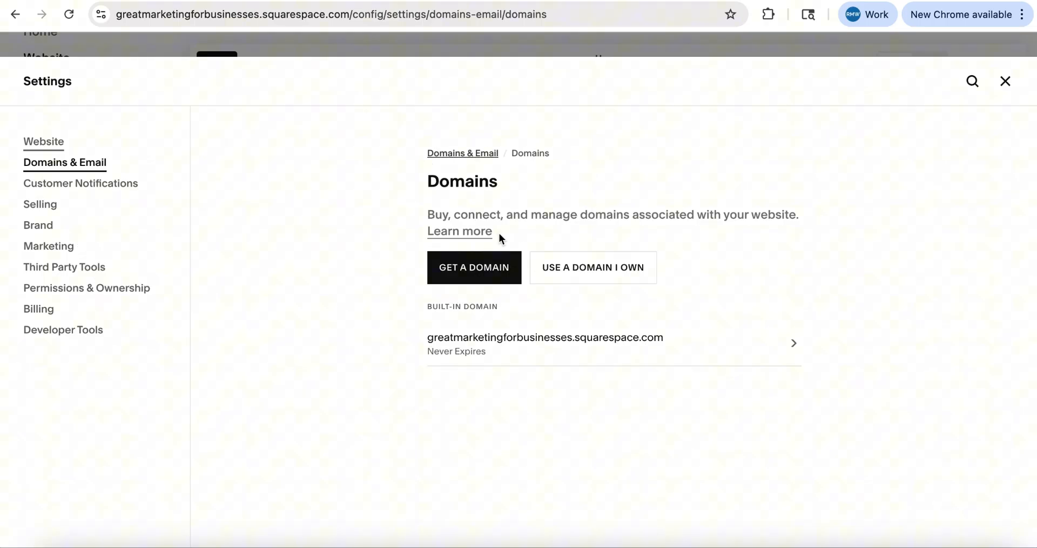
left_click(480, 266)
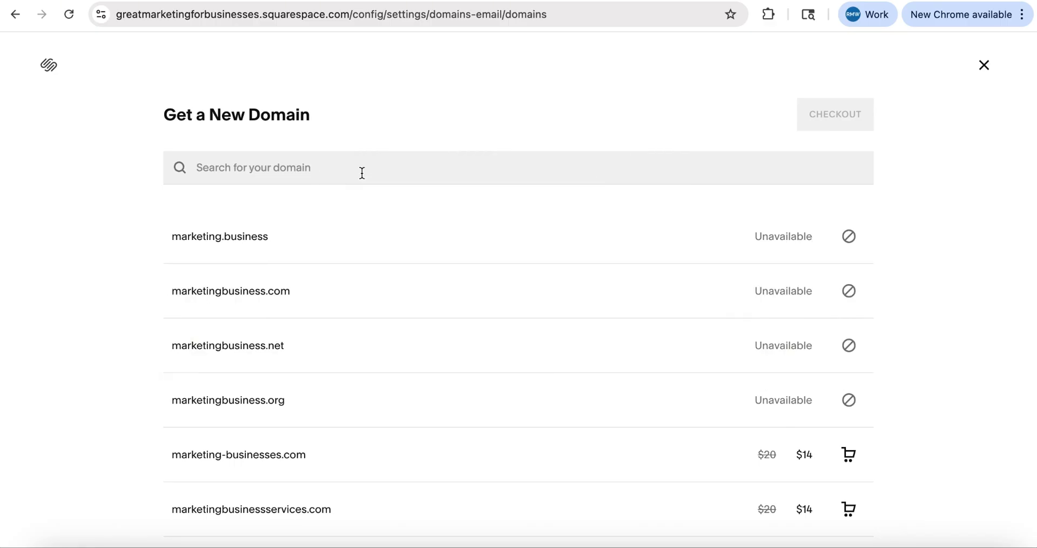
left_click(363, 173)
left_click(348, 232)
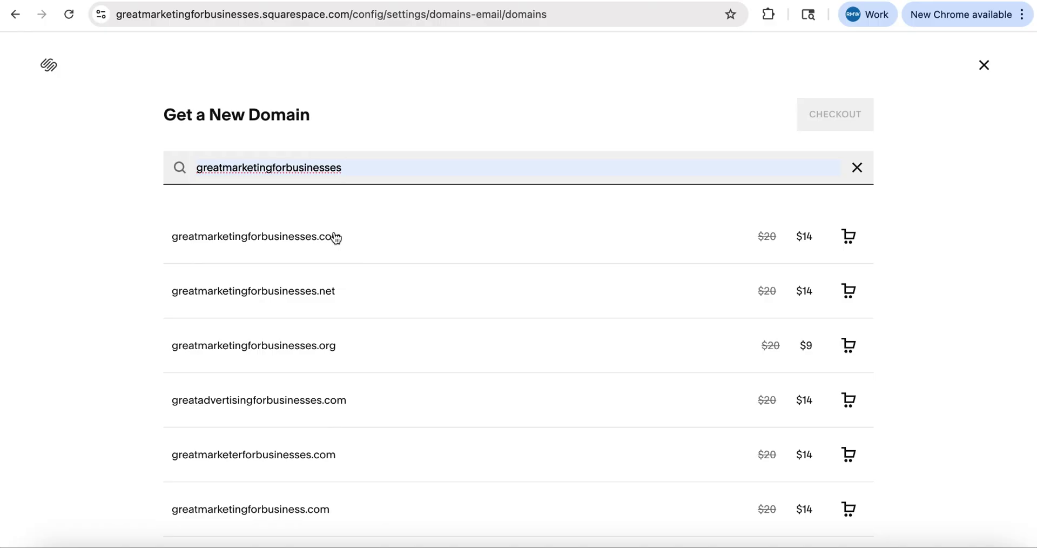
left_click(275, 248)
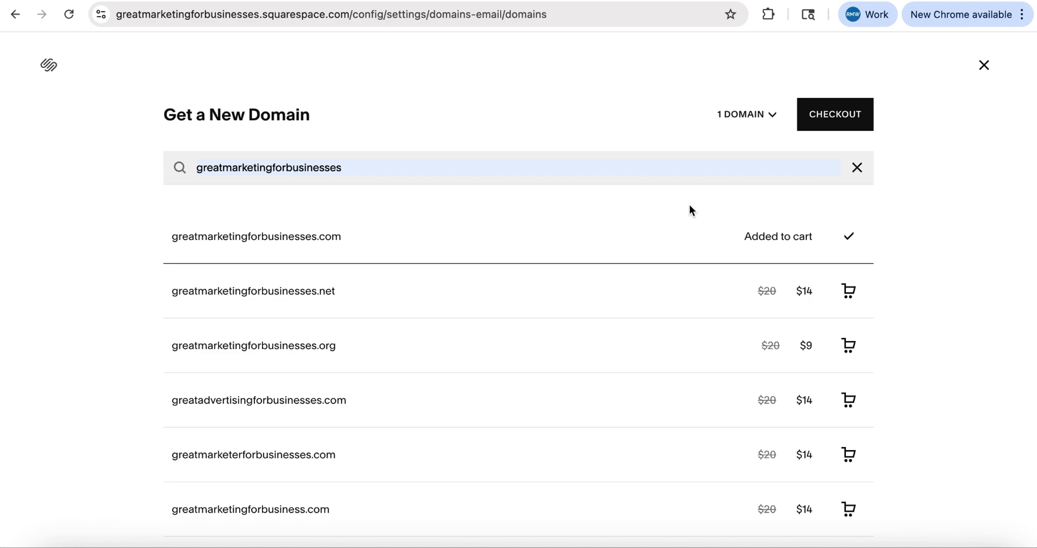
Proceed to checkout and set the domain's registration term length to 1 year
left_click(844, 122)
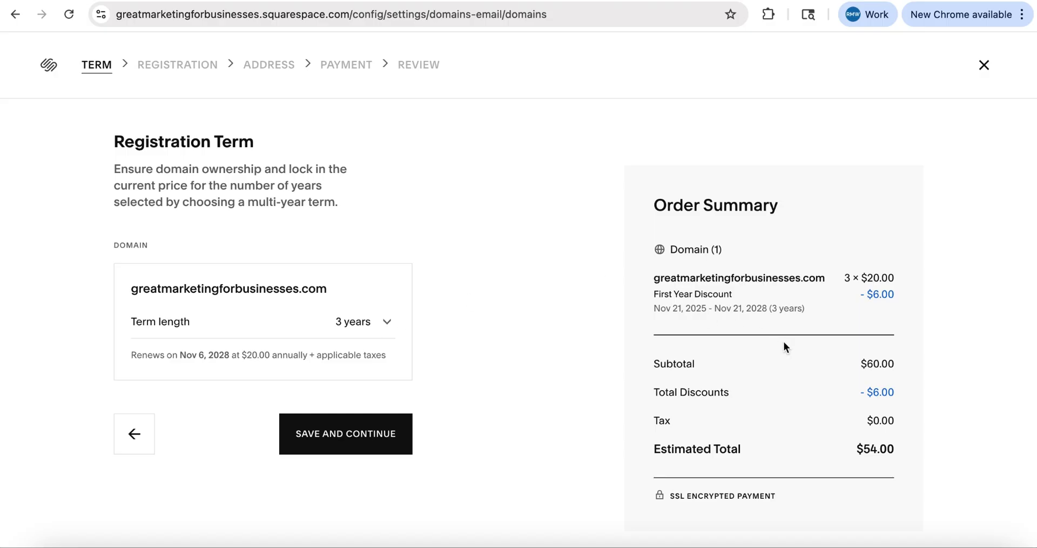
left_click(387, 322)
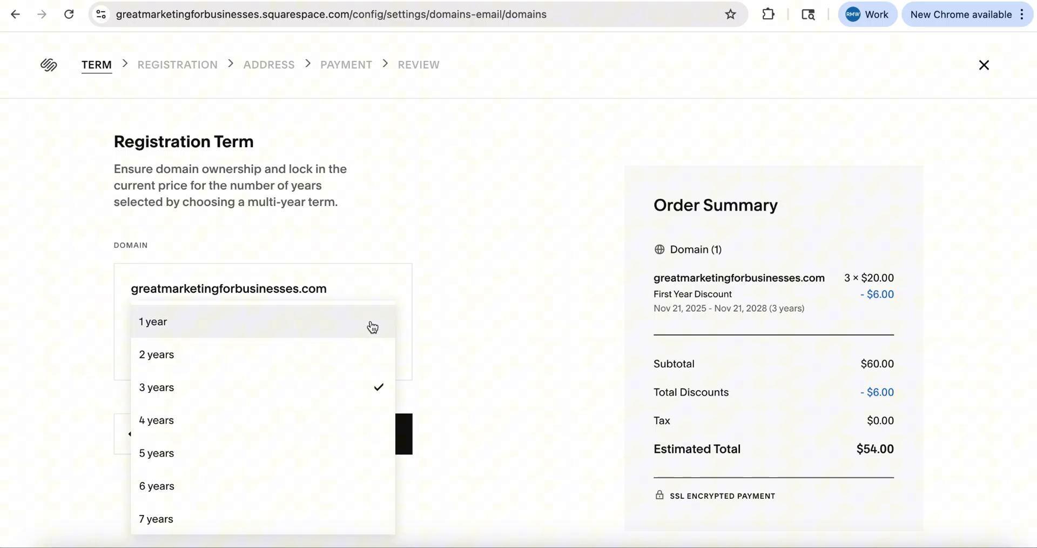
left_click(341, 323)
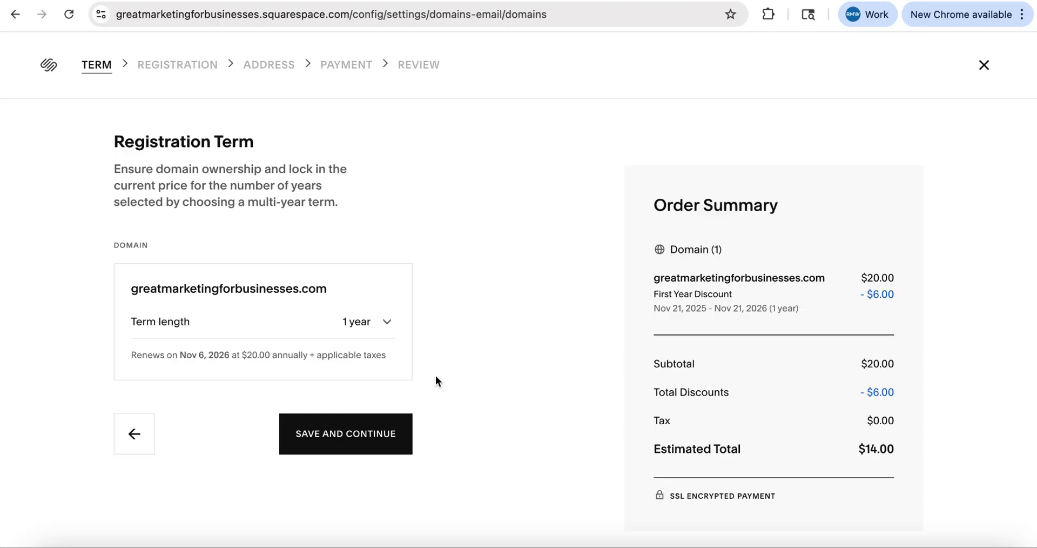
left_click_drag(247, 355, 273, 354)
left_click(467, 356)
left_click(378, 322)
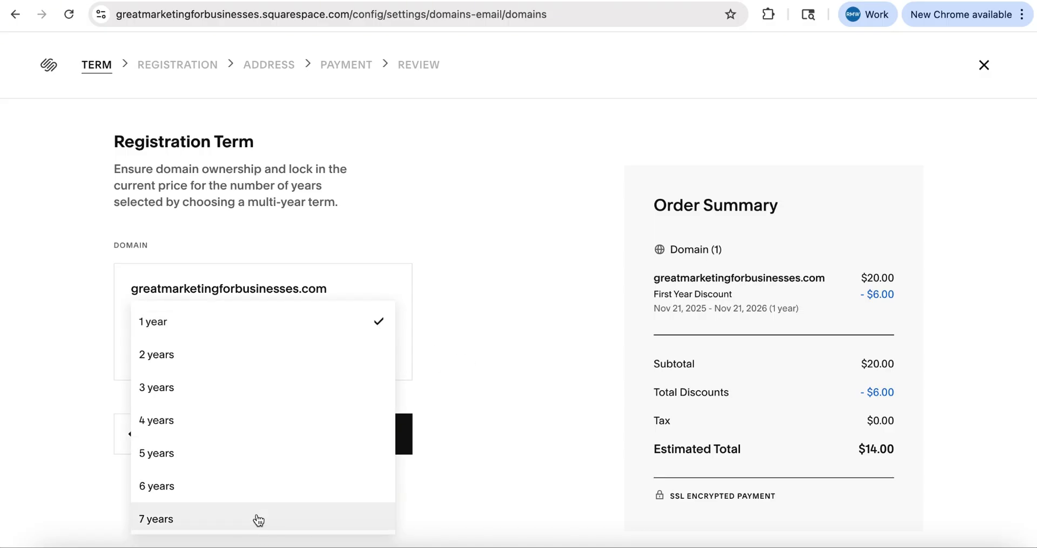
left_click(517, 351)
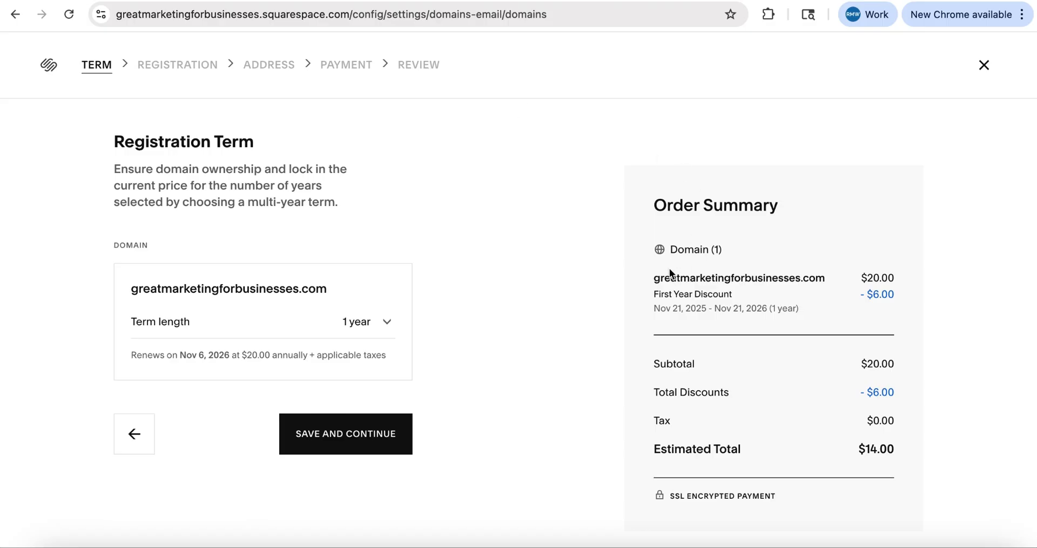
left_click_drag(654, 278, 857, 282)
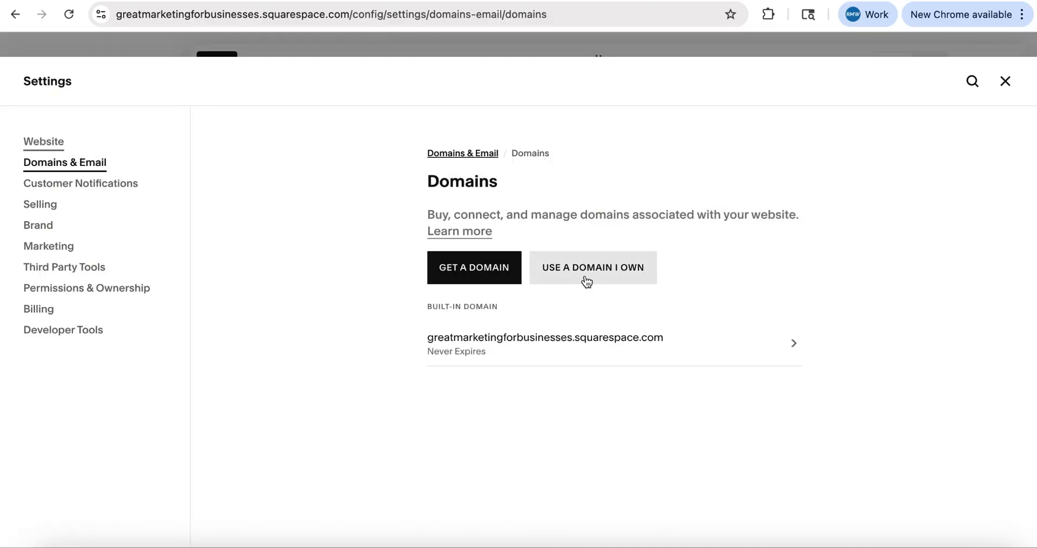
Open the Use a Domain I Own dialog from the Domains settings and select its domain field
left_click(586, 281)
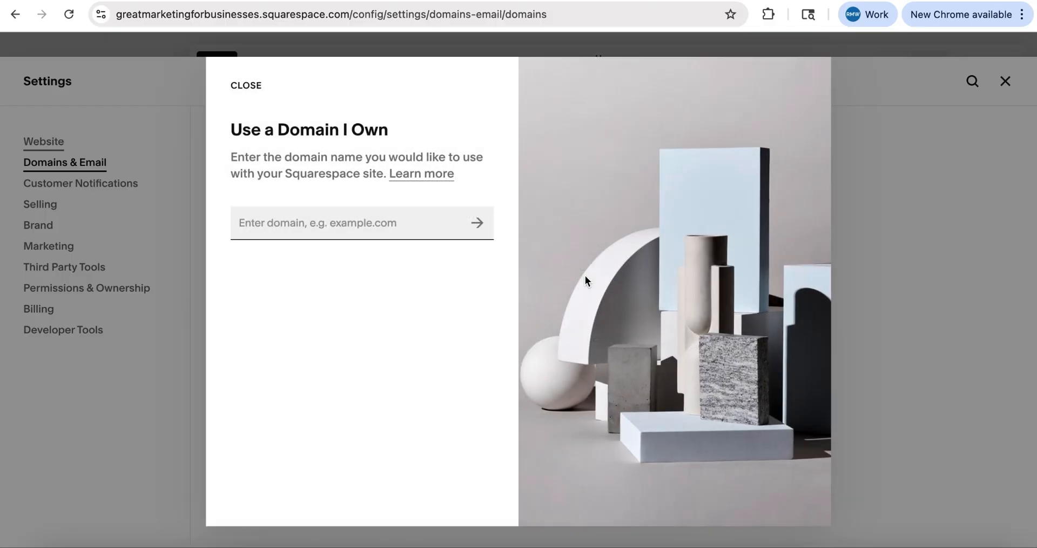
left_click(359, 224)
left_click(418, 196)
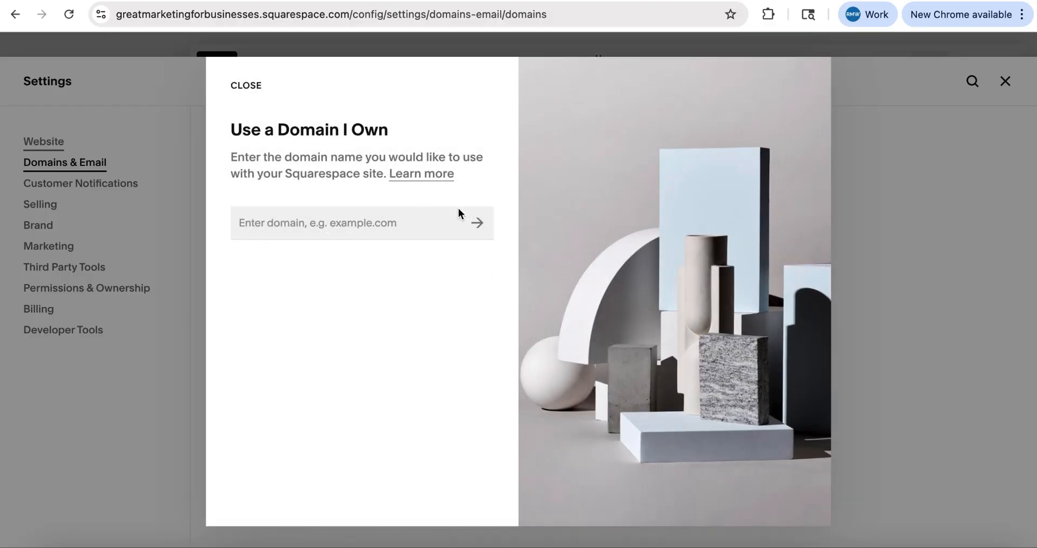